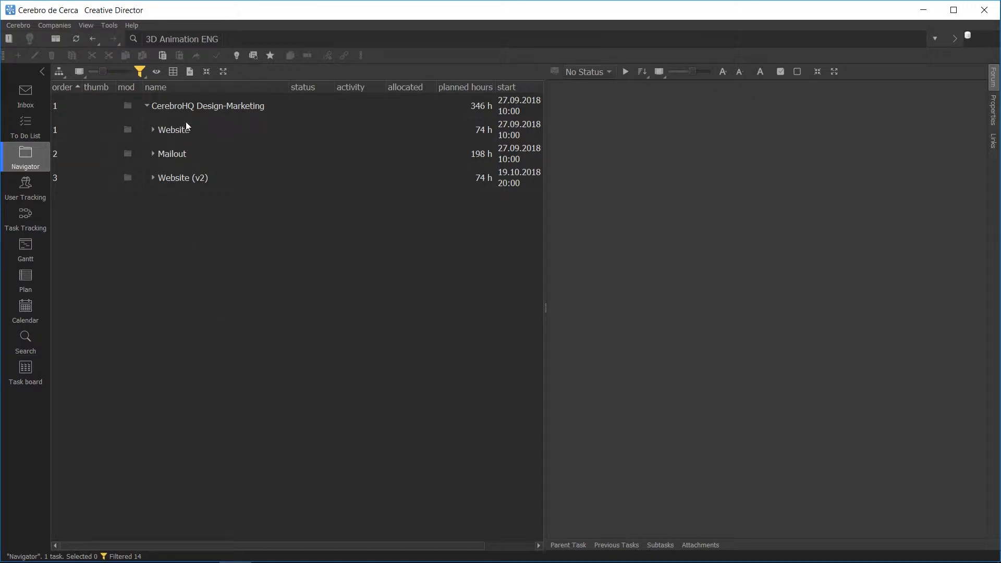
# Step: Create a new task named "Booklet" inside the CerebroHQ Design-Marketing project and save it
pyautogui.click(192, 108)
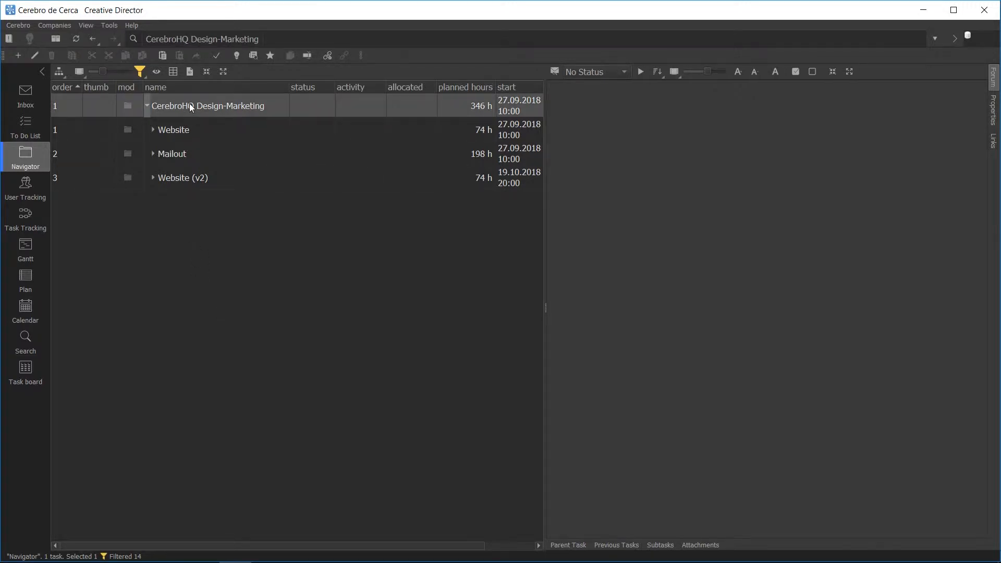
pyautogui.rightClick(176, 104)
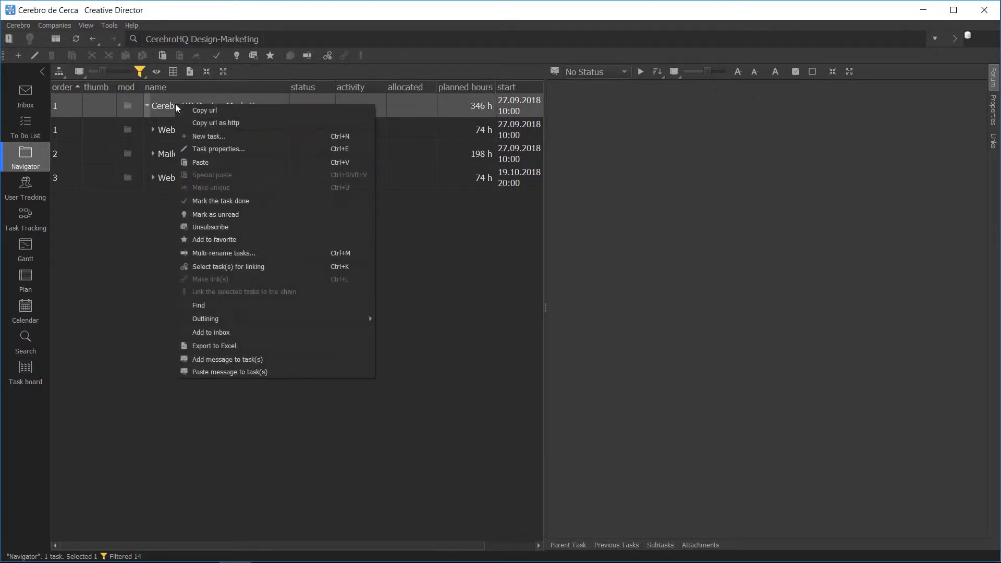
pyautogui.click(201, 136)
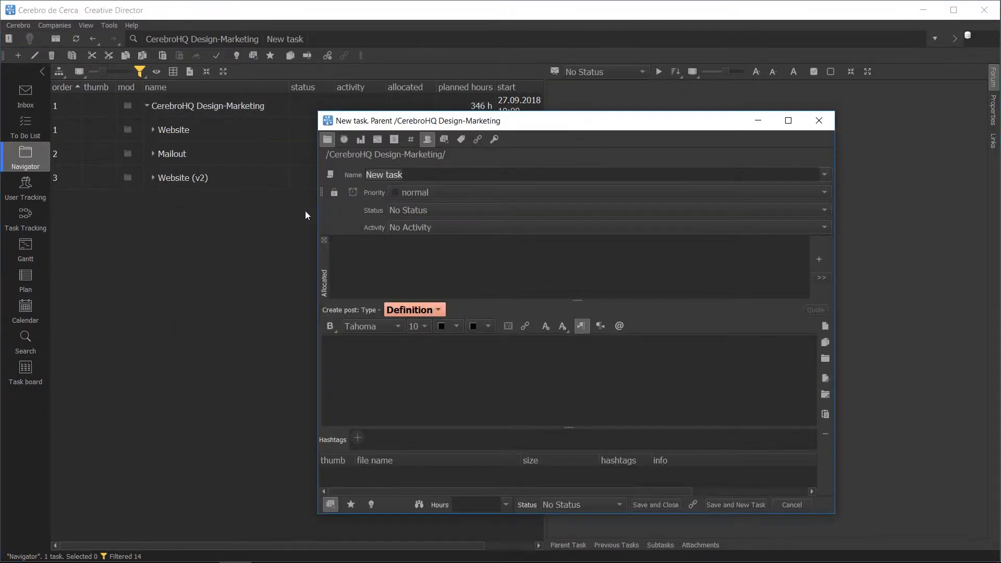
pyautogui.write('Booklet')
pyautogui.click(659, 505)
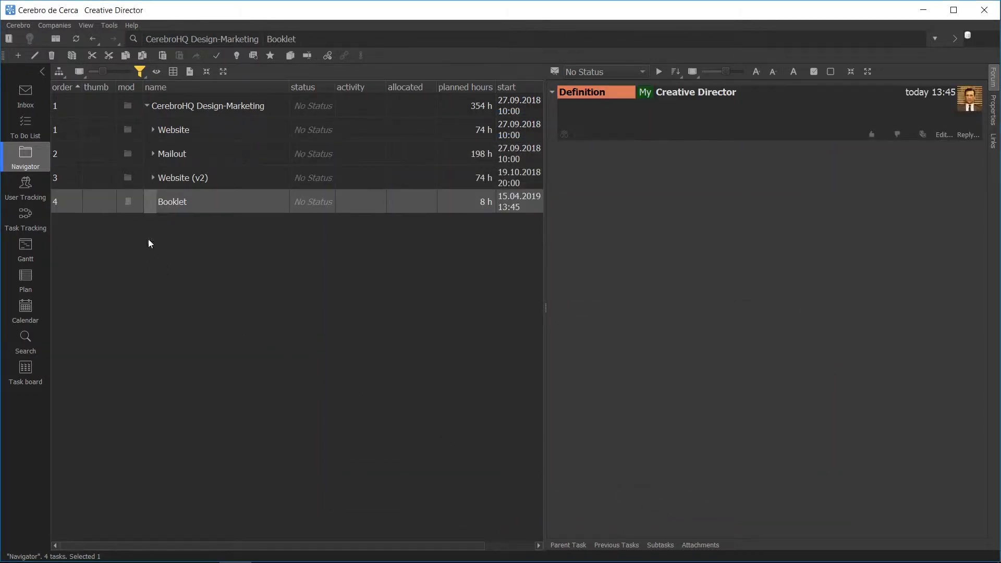
# Step: Expand the Website and Mailout tasks and look at their Main Page and Template 1 subtasks
pyautogui.click(152, 130)
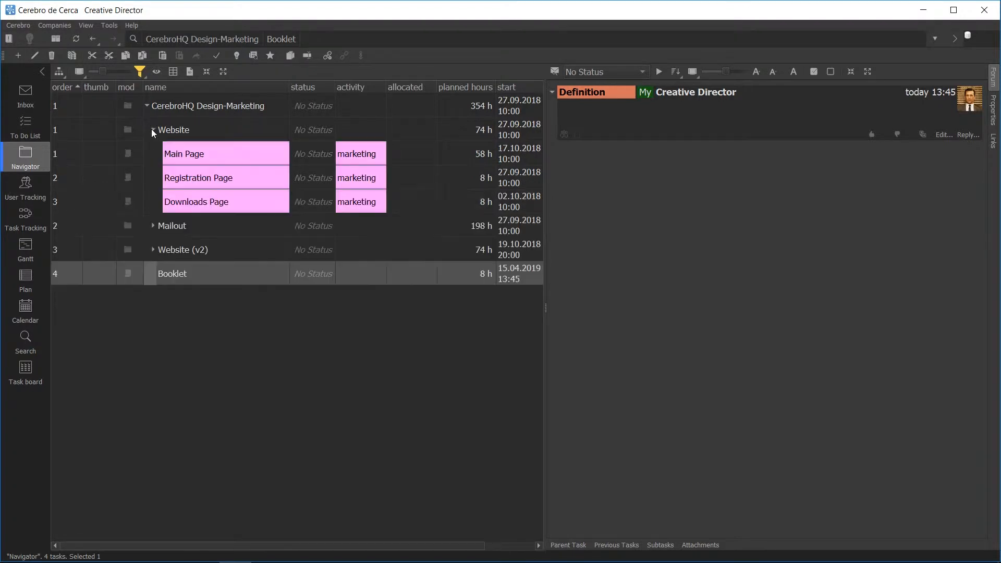
pyautogui.click(187, 133)
pyautogui.click(190, 154)
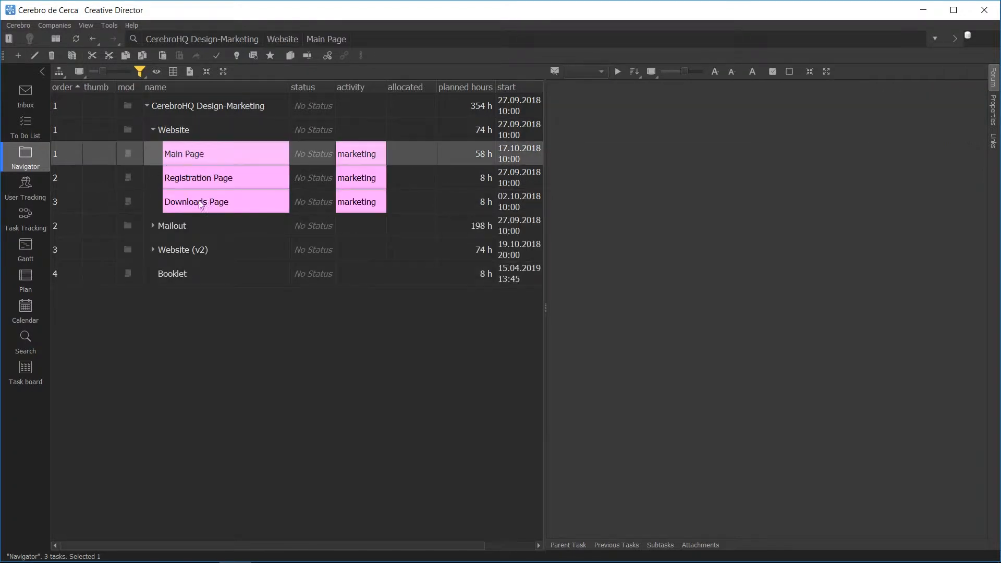
pyautogui.click(152, 226)
pyautogui.click(177, 236)
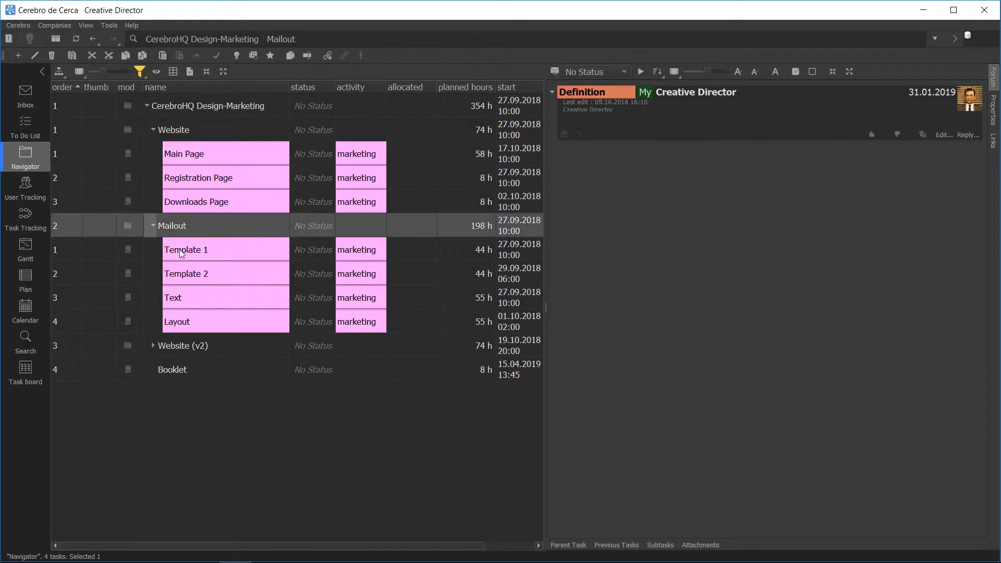
pyautogui.click(180, 249)
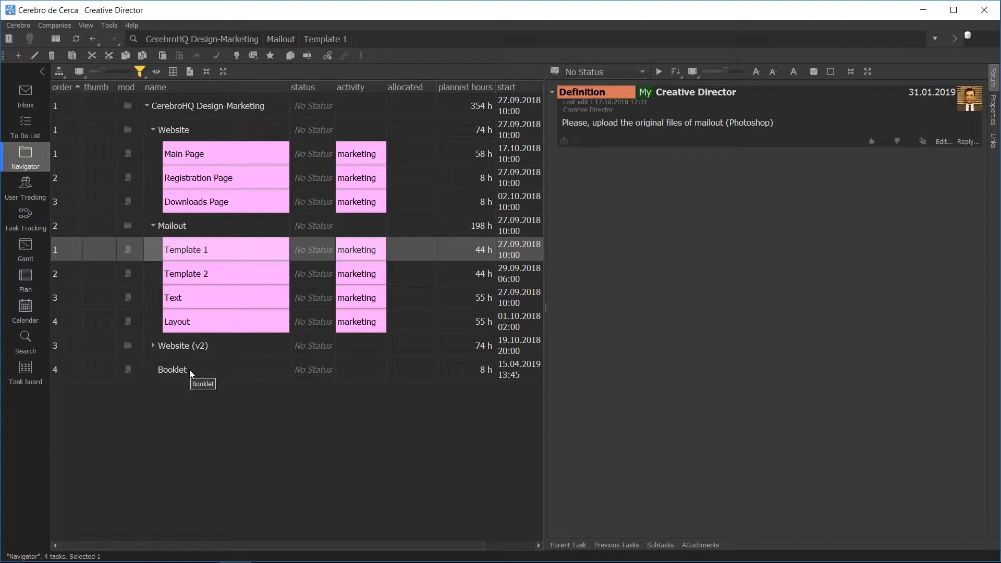
# Step: Start a new subtask under Booklet named "Text" and set its activity to marketing
pyautogui.click(189, 371)
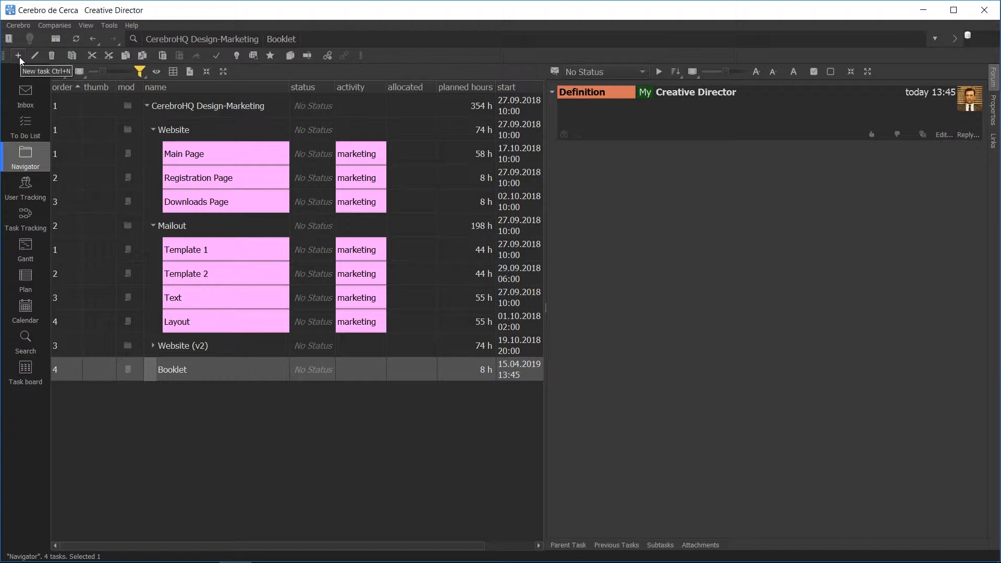
pyautogui.rightClick(192, 371)
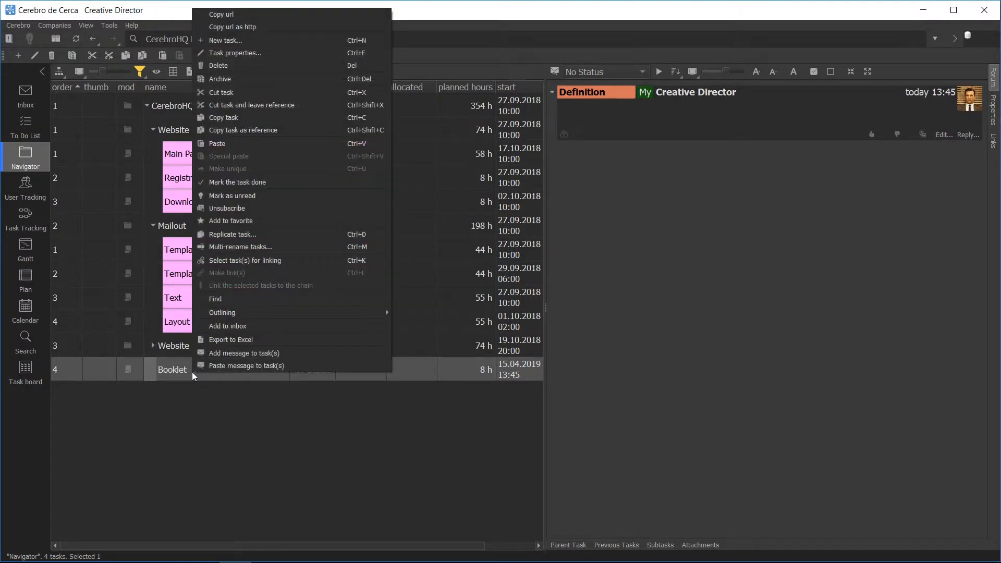
pyautogui.click(224, 40)
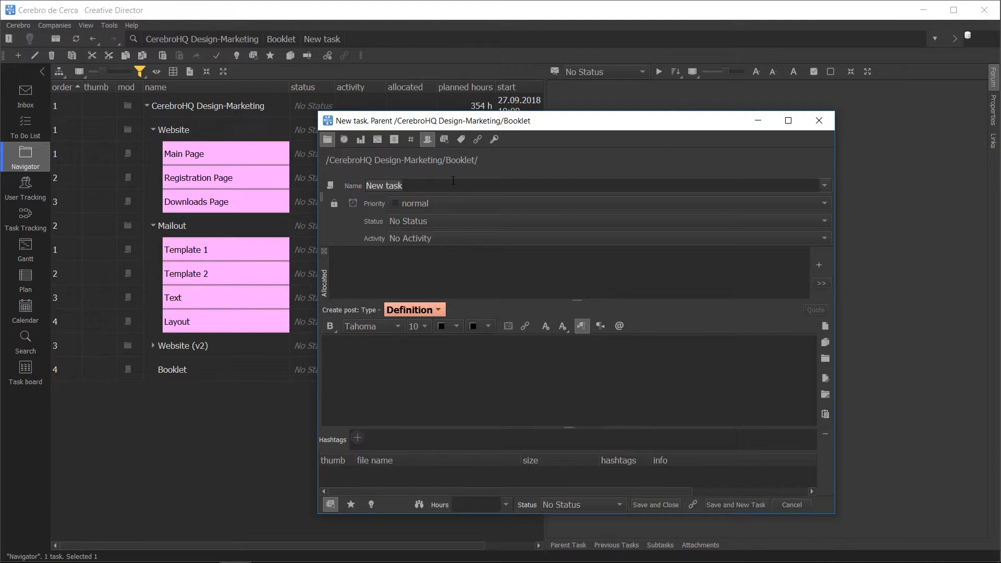
pyautogui.write('Text')
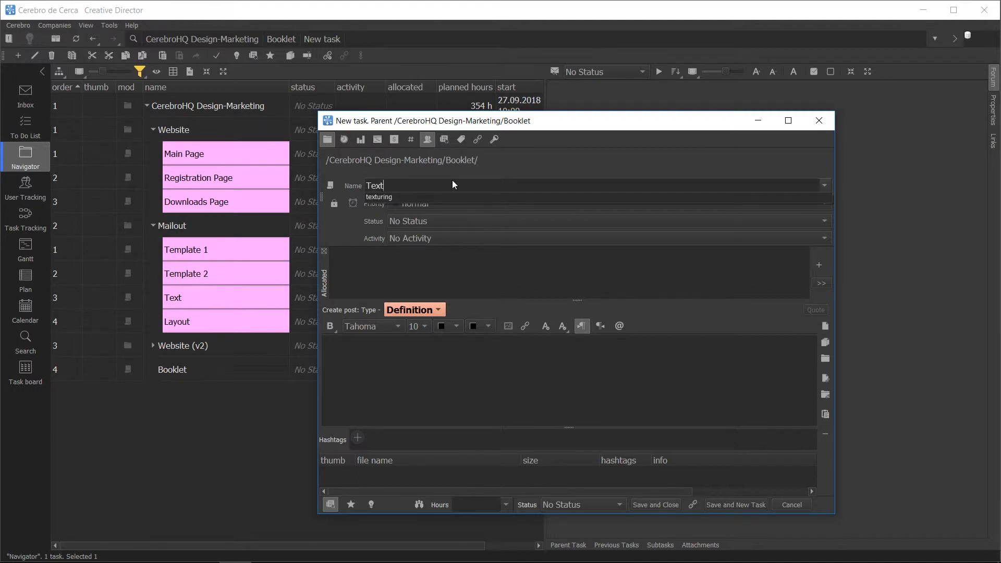
pyautogui.press('Return')
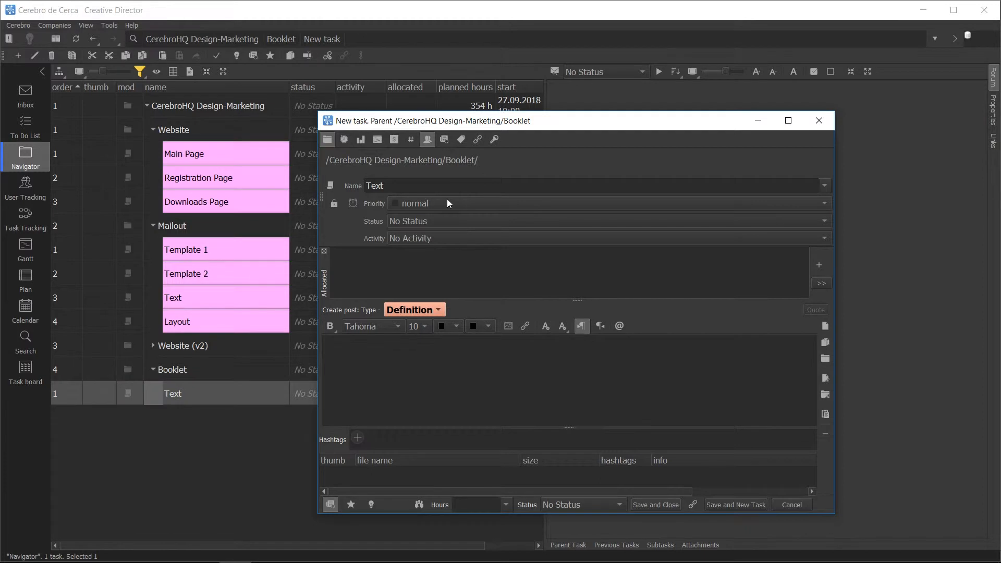
pyautogui.click(440, 240)
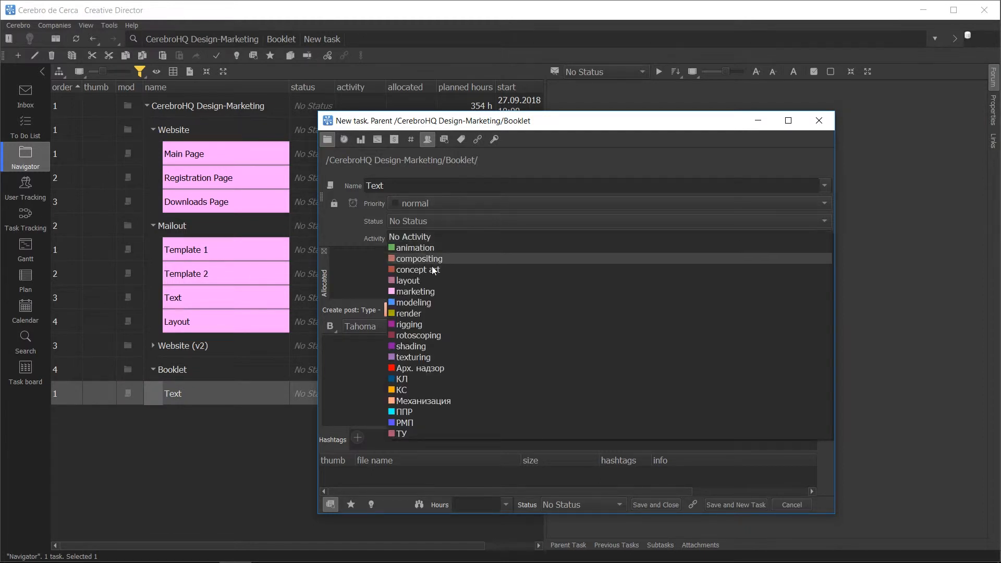
pyautogui.click(433, 293)
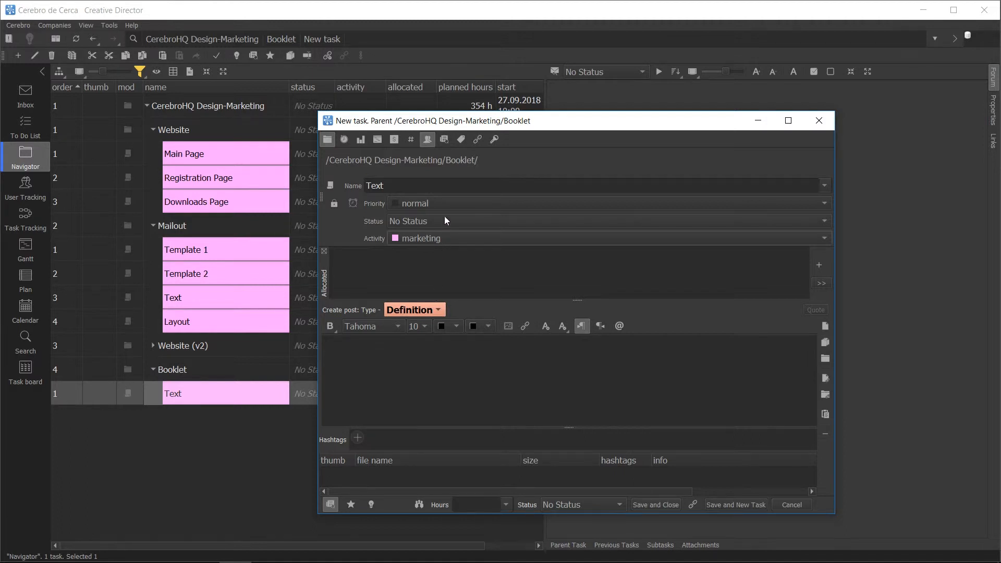
# Step: Review the priority and status options of the Text task, keeping normal priority and No Status
pyautogui.click(446, 202)
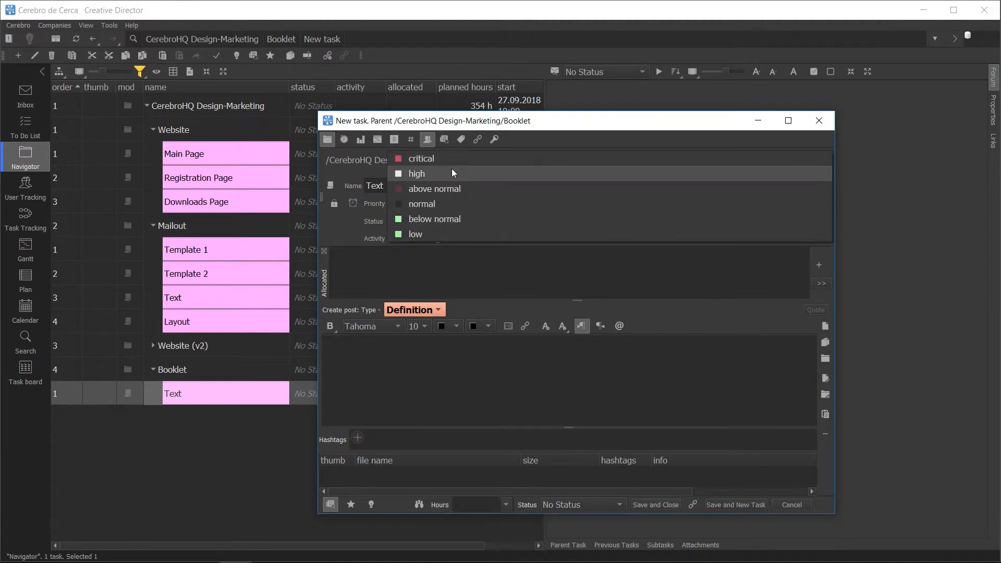
pyautogui.click(443, 204)
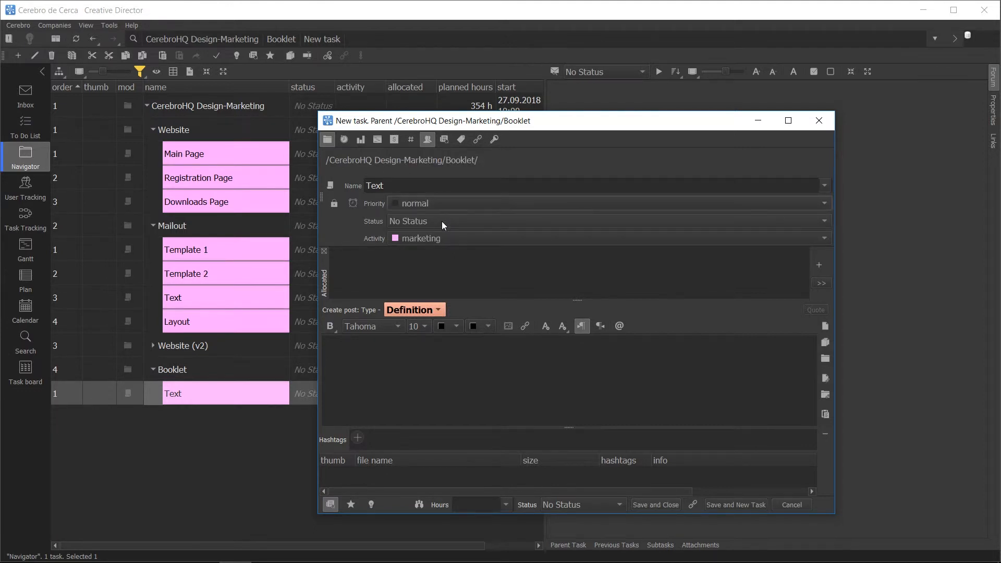
pyautogui.click(442, 221)
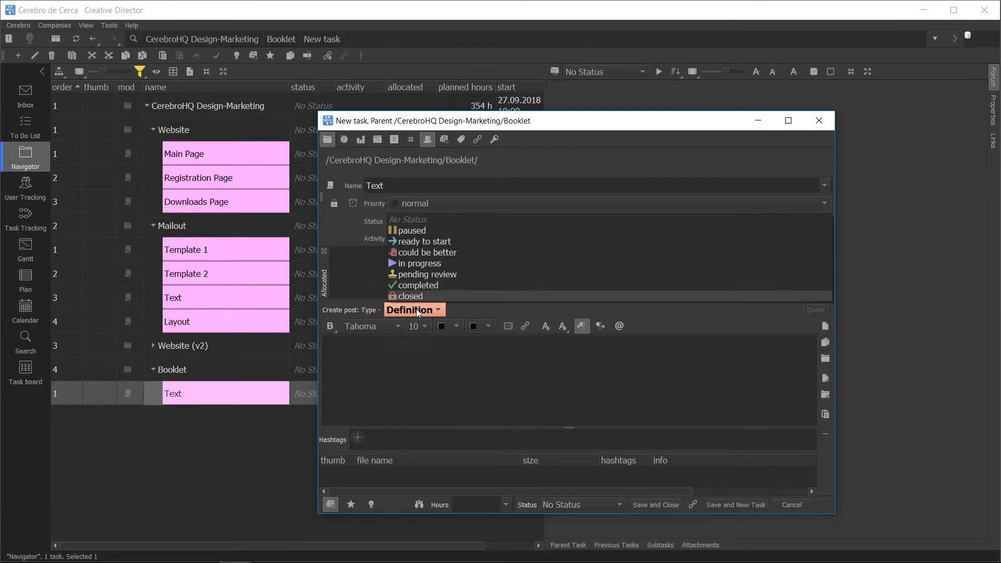
pyautogui.click(437, 222)
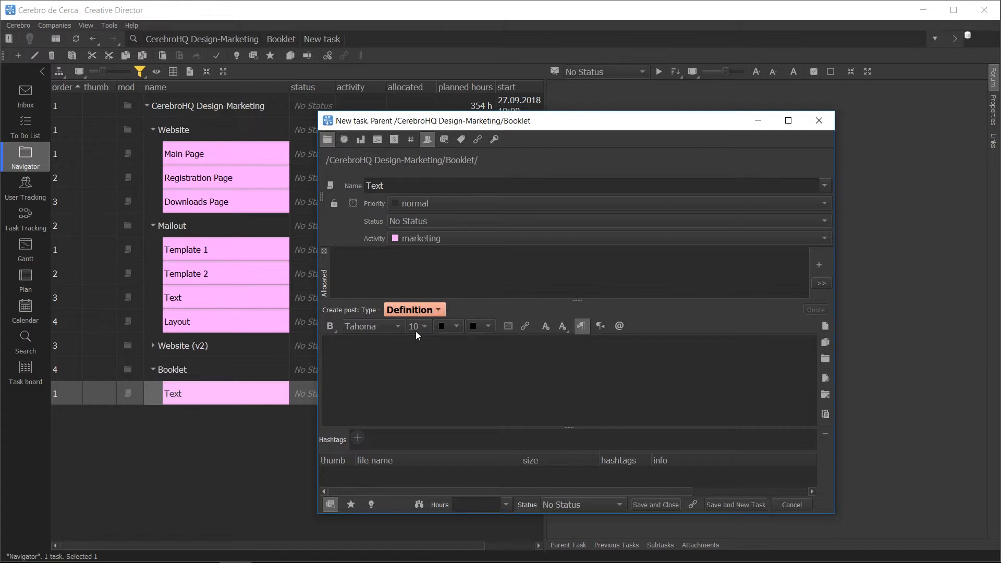
pyautogui.click(415, 360)
pyautogui.write('Post text in two ')
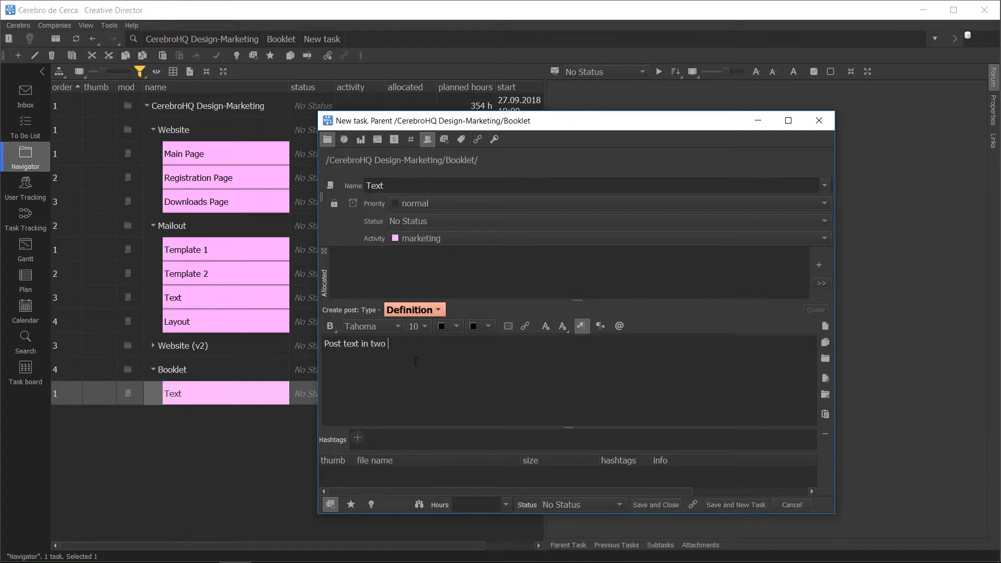
pyautogui.write('languages for all pages @')
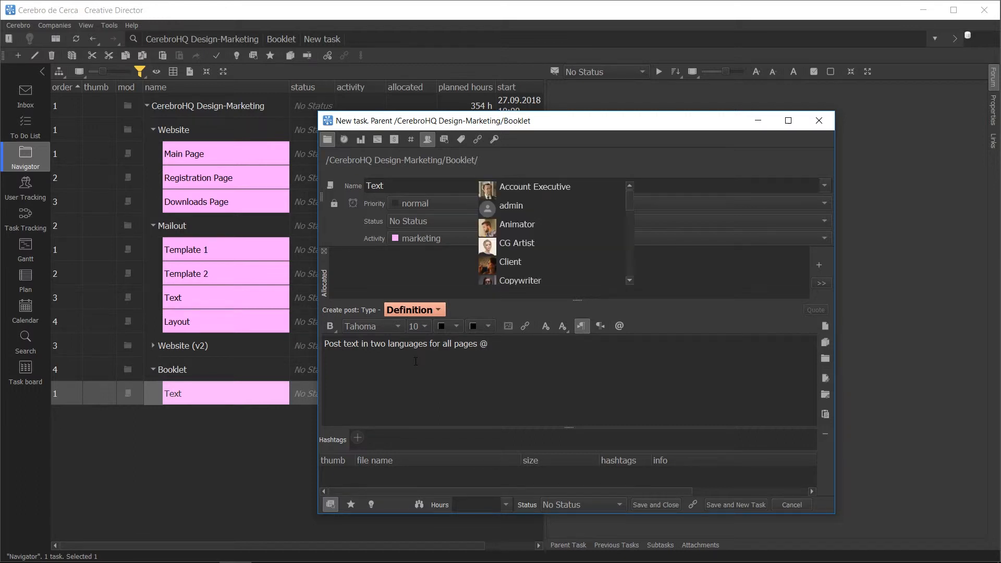
pyautogui.press('Down')
pyautogui.press('Down')
pyautogui.press('Down')
pyautogui.press('Down')
pyautogui.press('Down')
pyautogui.press('Down')
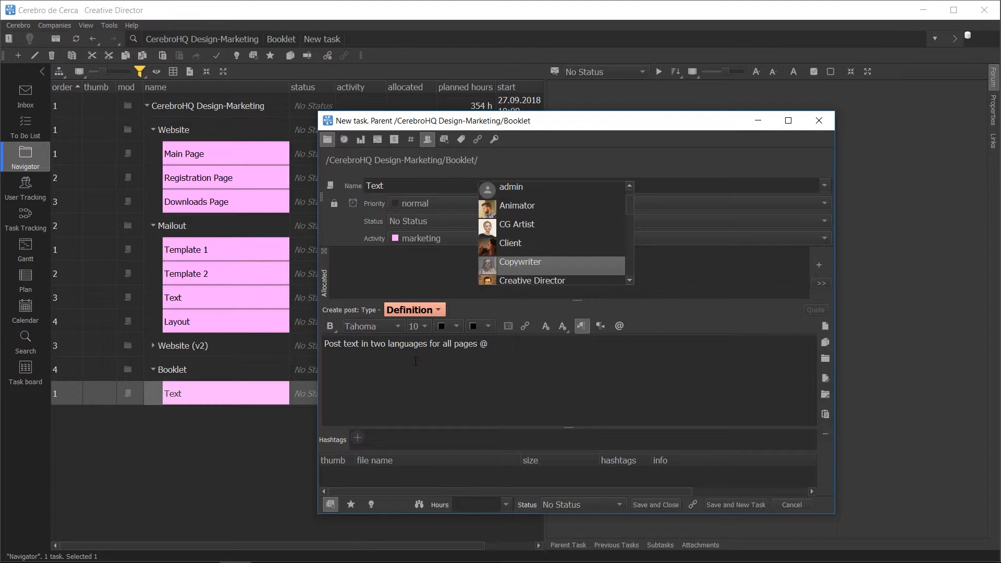
pyautogui.press('Return')
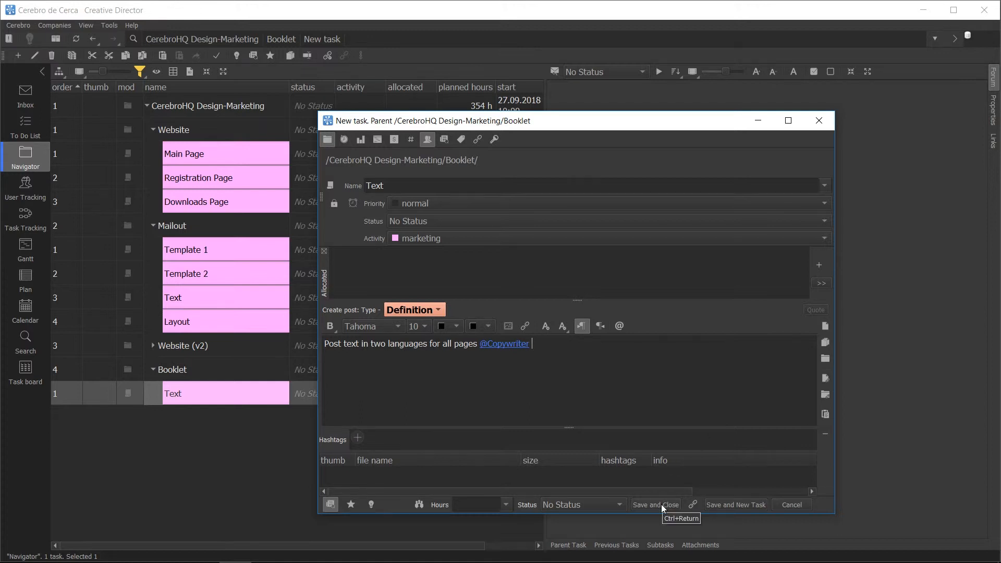
pyautogui.click(737, 504)
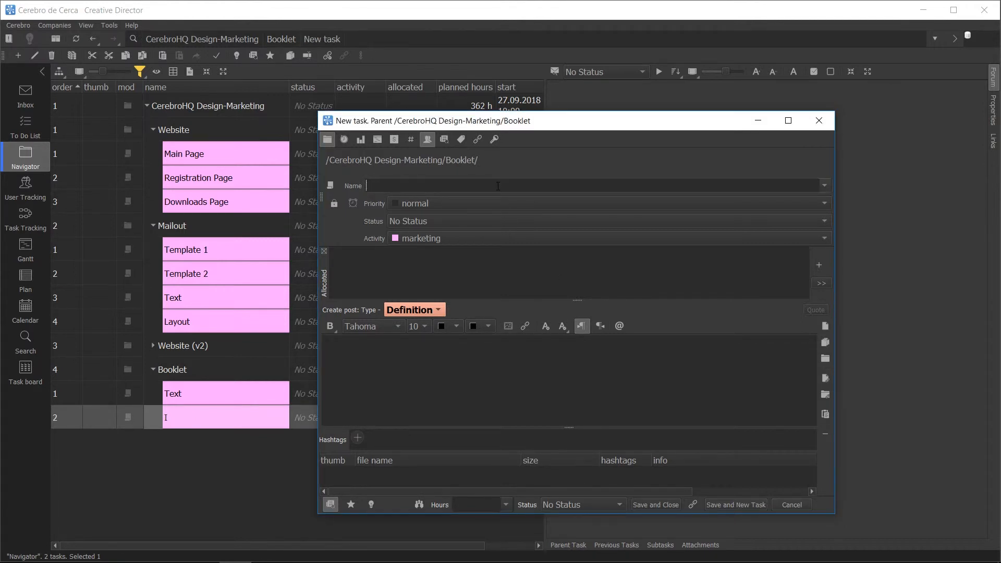
# Step: Add the Booklet subtasks "Illustrations" and "Layout", giving Layout the definition "Develop a pre-version of the booklet."
pyautogui.write('Illustrations')
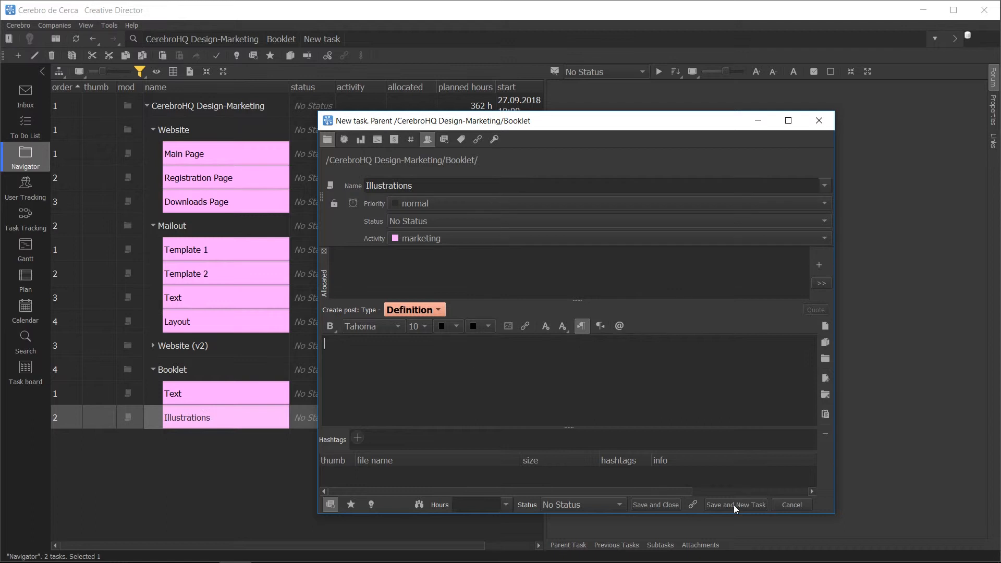
pyautogui.click(734, 505)
pyautogui.write('Layout ')
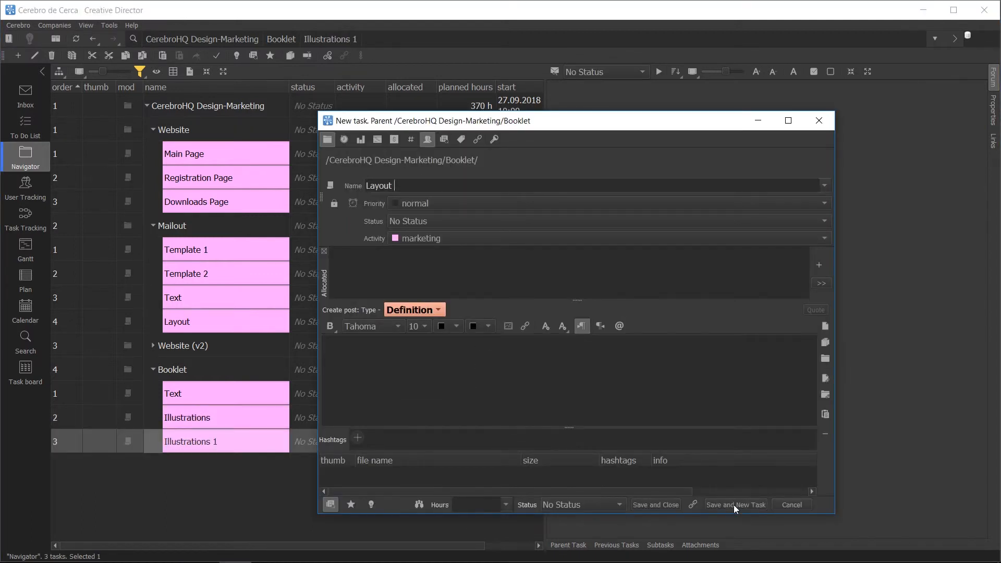
pyautogui.write('Develop a pre-version of the booklet.')
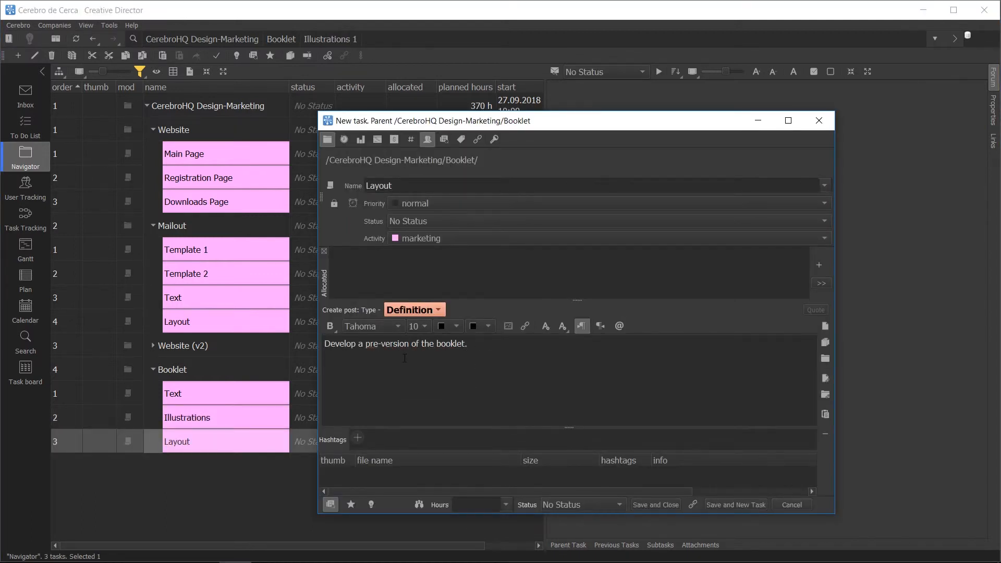
pyautogui.click(721, 505)
# Step: Add the Booklet subtasks "Final Layout" and "Rendering", and finish creating tasks
pyautogui.write('Final Layout')
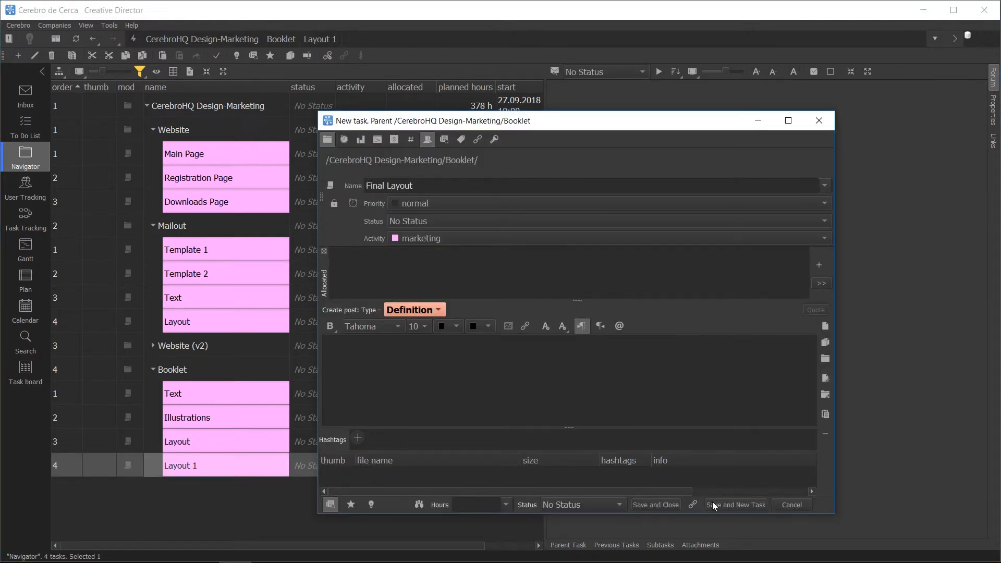
pyautogui.click(712, 505)
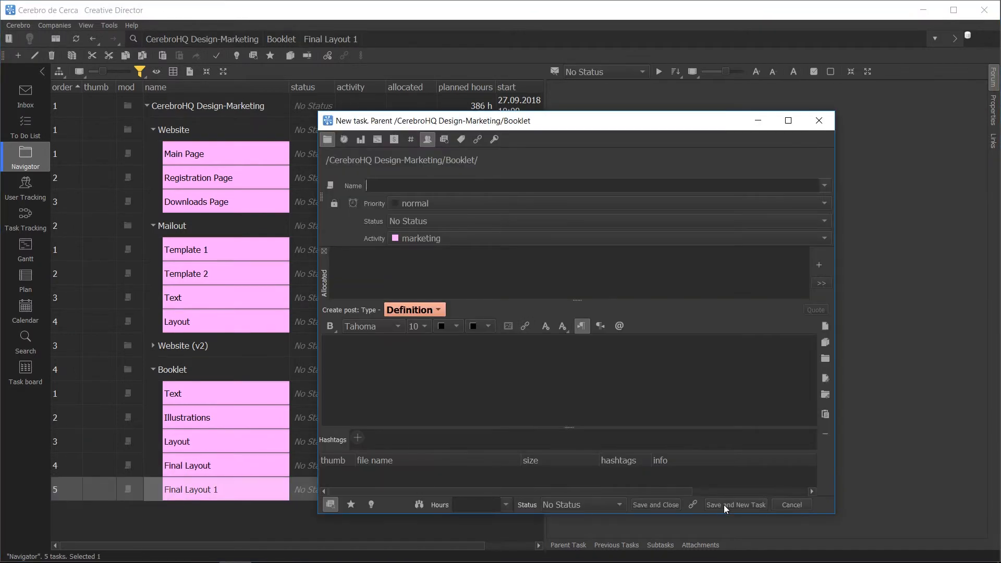
pyautogui.write('Rendering')
pyautogui.click(641, 501)
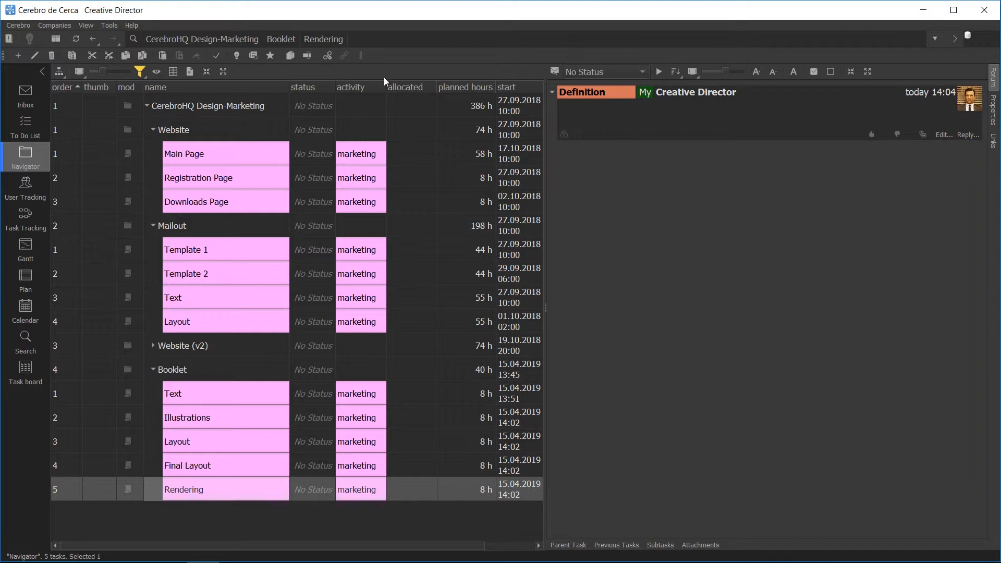
# Step: Show the priority column in the task list and hide it again
pyautogui.moveTo(468, 545); pyautogui.dragTo(523, 545)
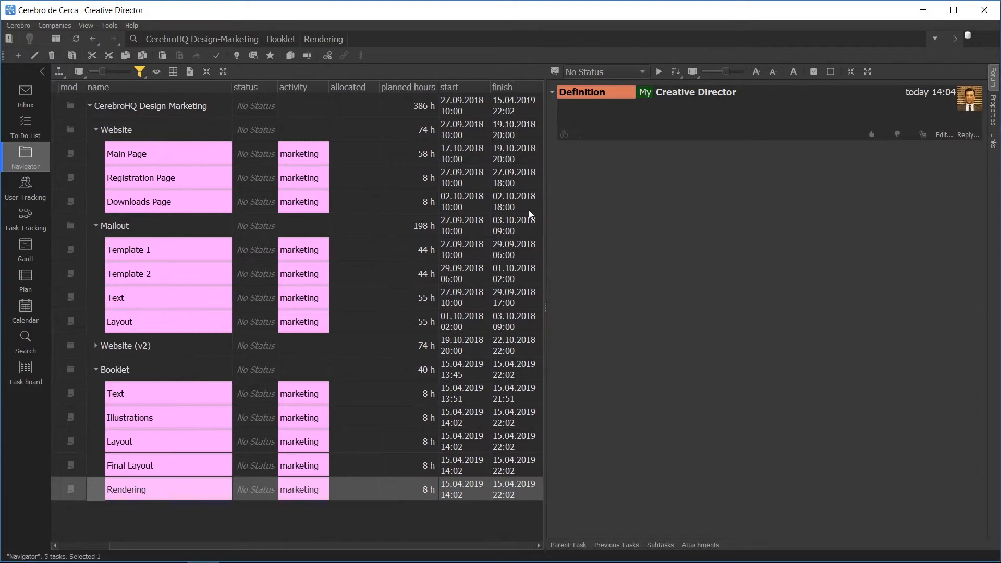
pyautogui.rightClick(289, 86)
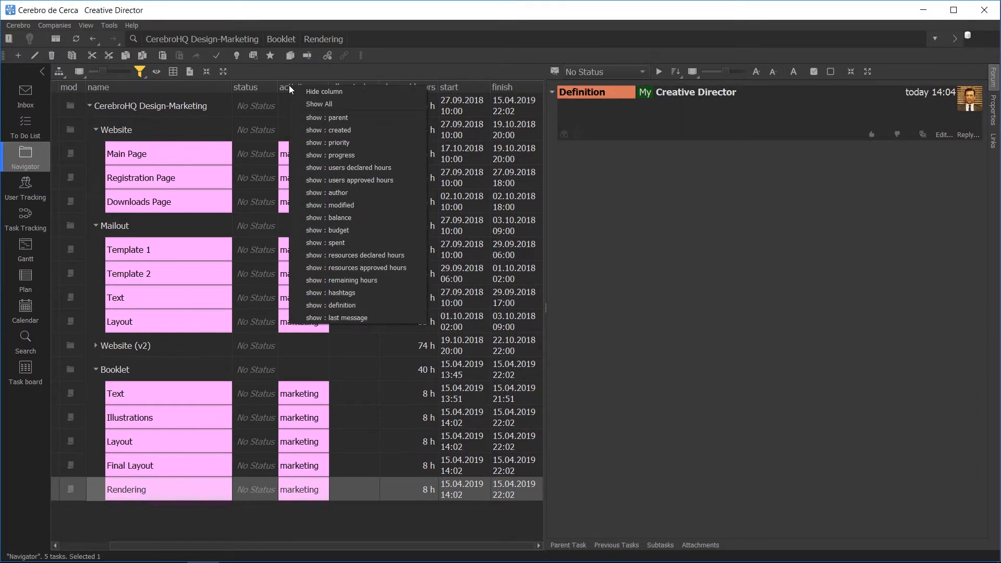
pyautogui.click(342, 140)
pyautogui.rightClick(454, 84)
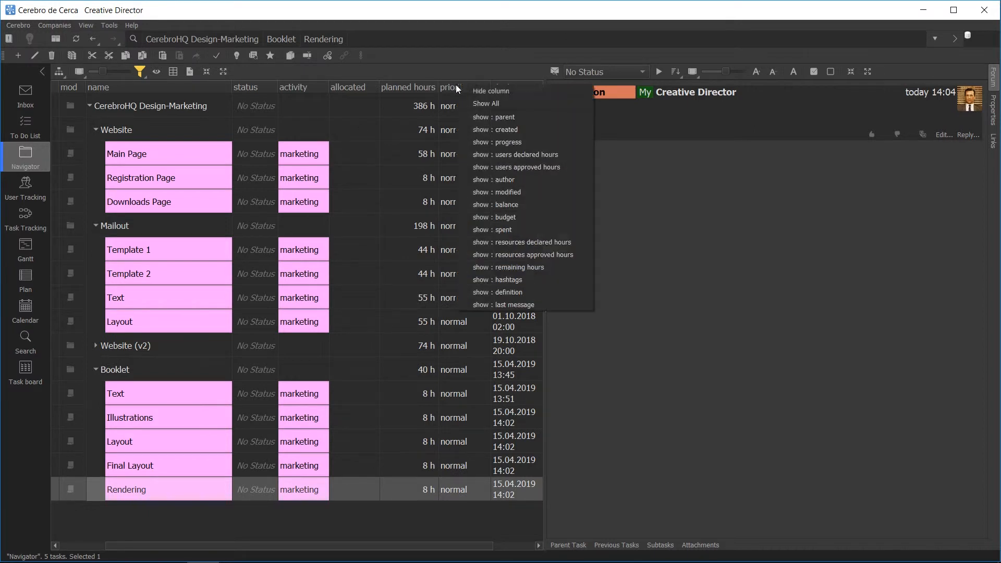
pyautogui.click(467, 90)
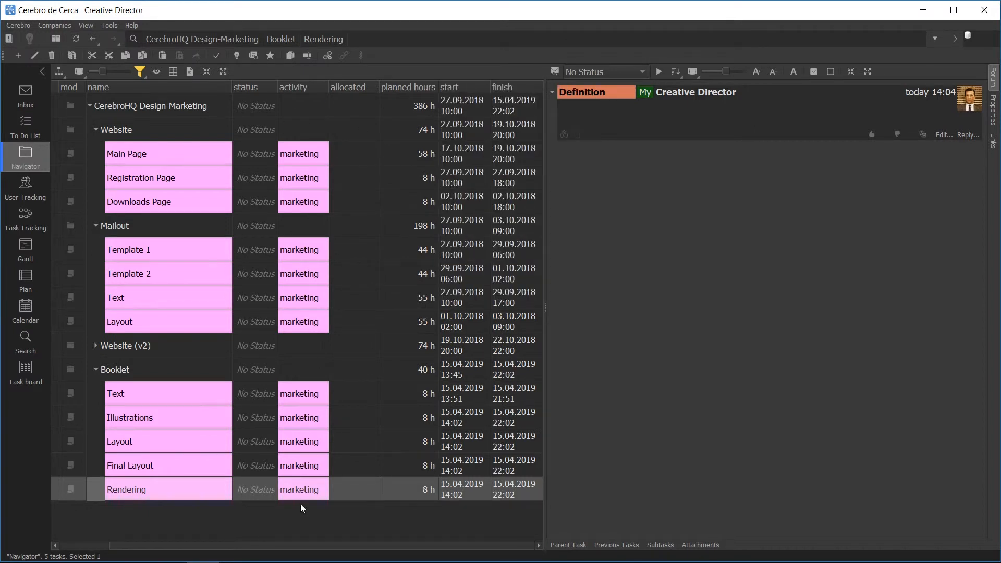
# Step: Set the Rendering subtask's activity to render and its planned hours to 6 h
pyautogui.doubleClick(305, 491)
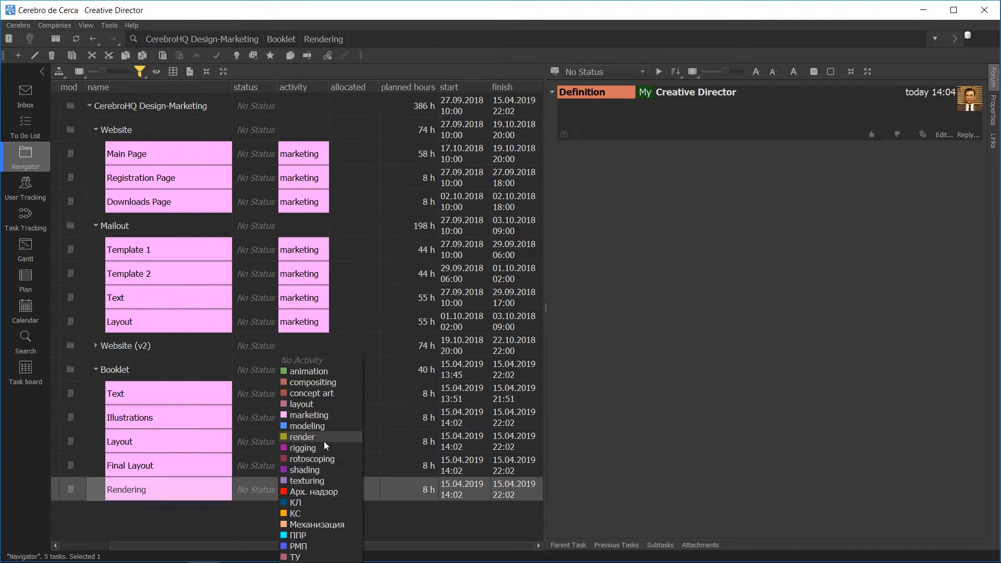
pyautogui.click(324, 438)
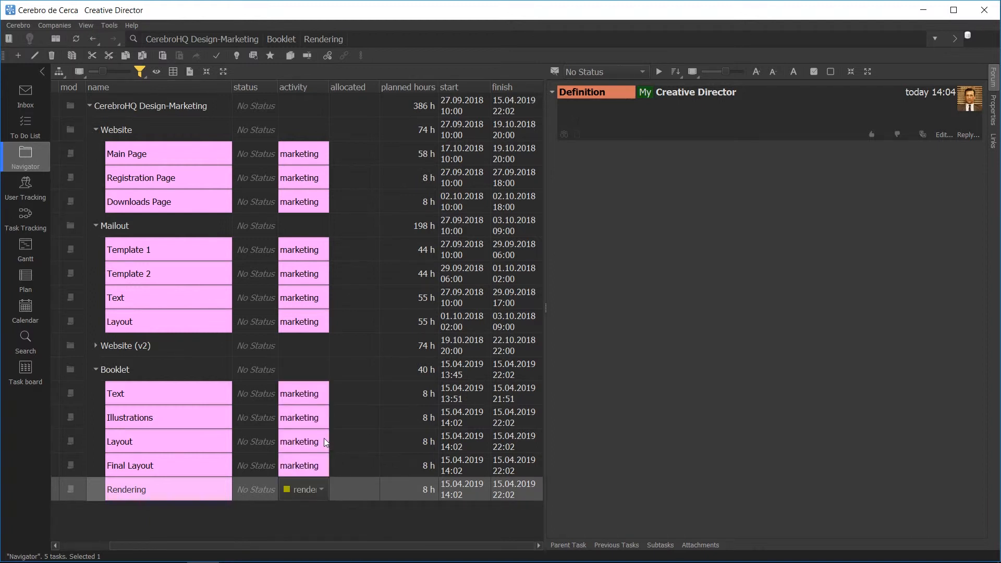
pyautogui.doubleClick(420, 490)
pyautogui.click(433, 490)
pyautogui.click(415, 412)
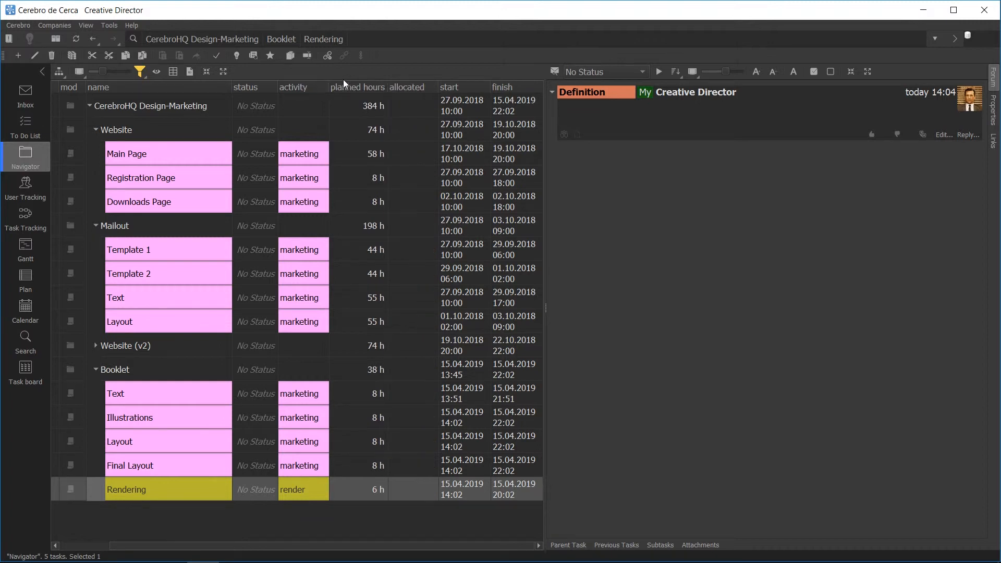
# Step: Rearrange the task list columns so that allocated comes after finish
pyautogui.moveTo(343, 84); pyautogui.dragTo(500, 86)
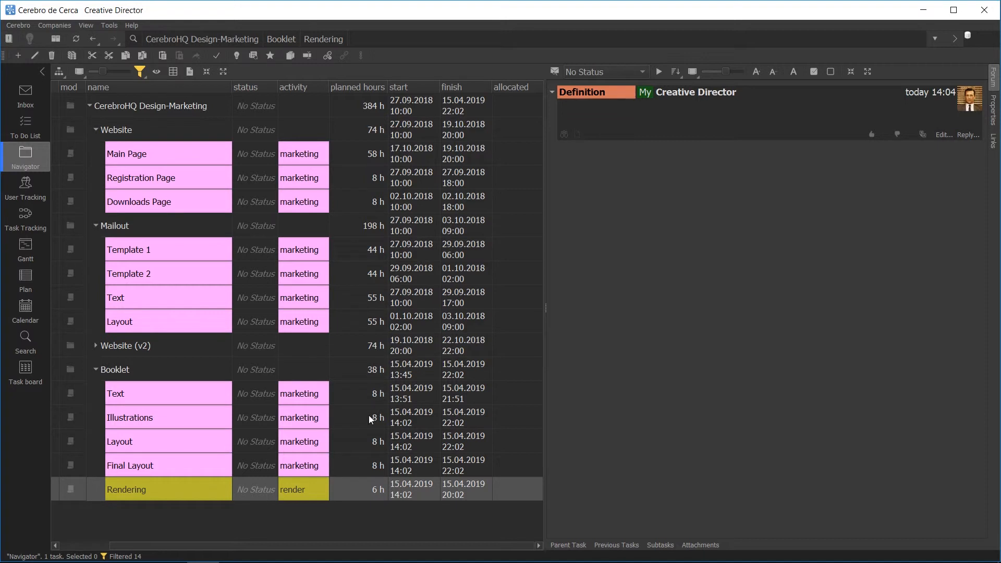
pyautogui.moveTo(370, 369)
# Step: Select the Booklet task and its Rendering subtask, and sort the task list by name, status and start date
pyautogui.moveTo(370, 111)
pyautogui.click(89, 369)
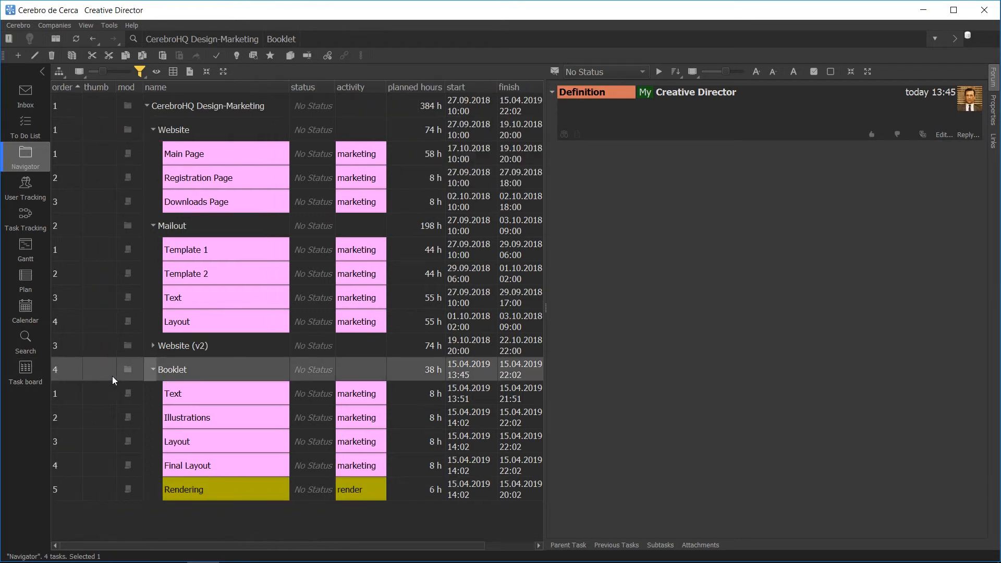
pyautogui.click(223, 496)
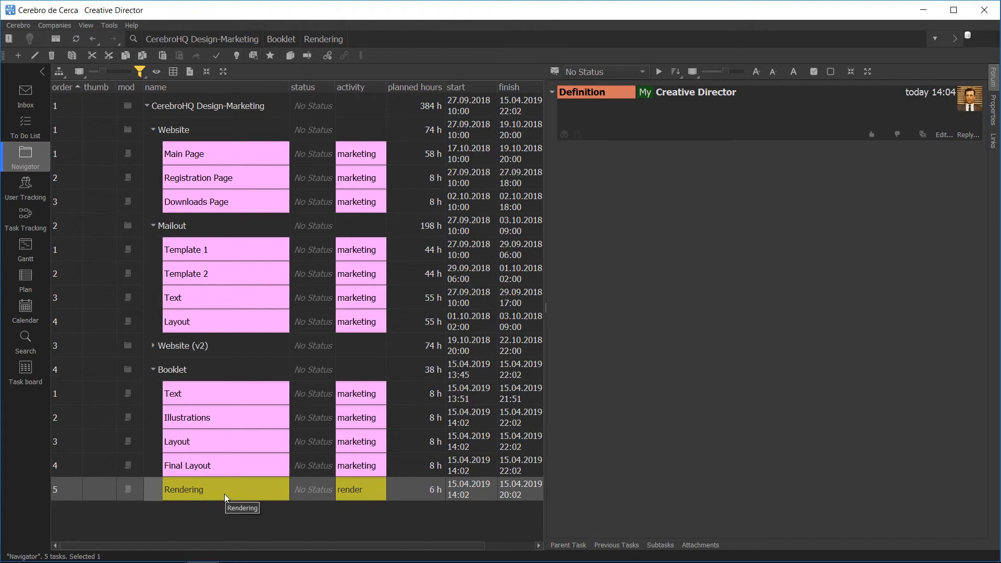
pyautogui.click(219, 86)
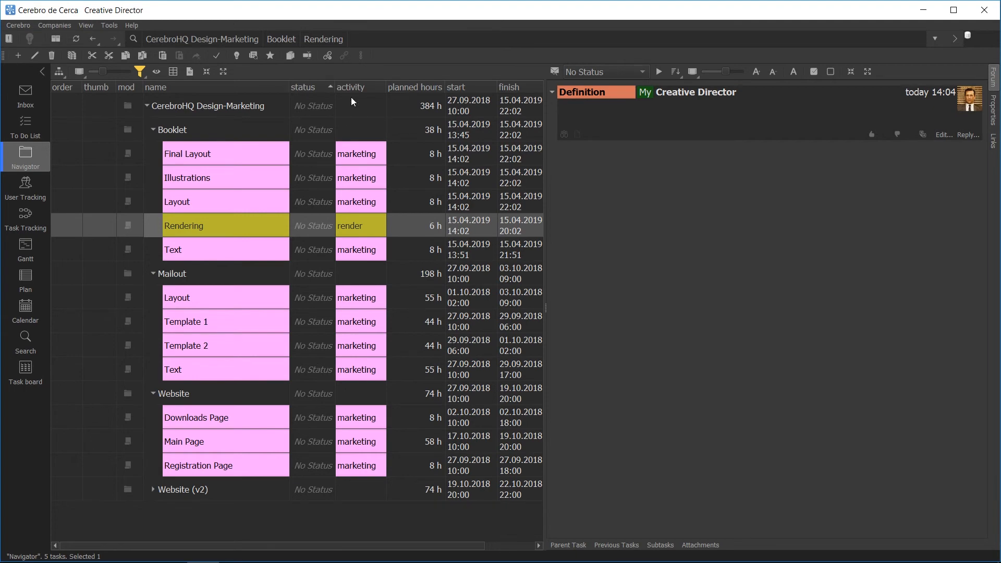
pyautogui.click(456, 87)
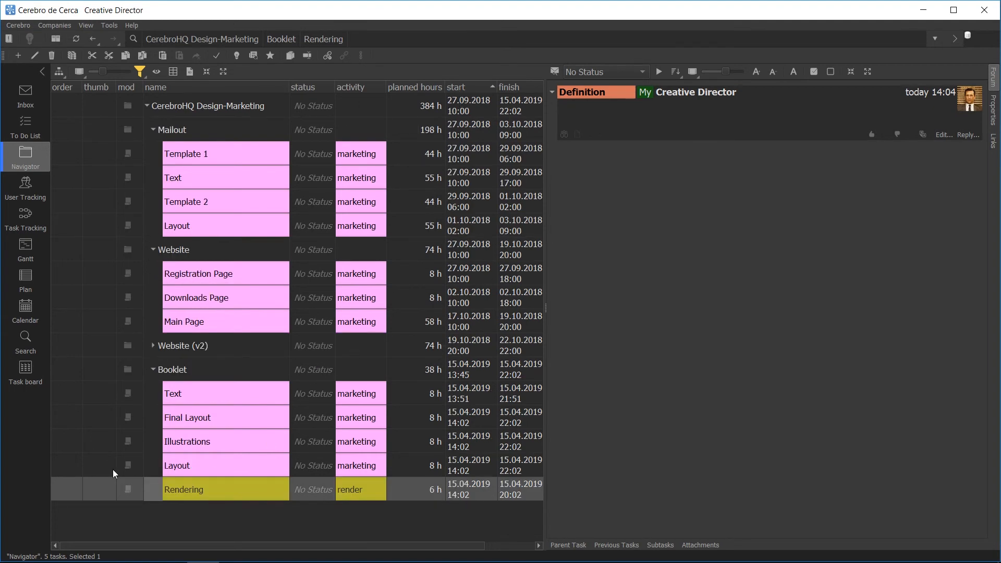
# Step: Sort the task list by order in ascending sequence and move the Illustrations subtask above Text within Booklet
pyautogui.click(65, 87)
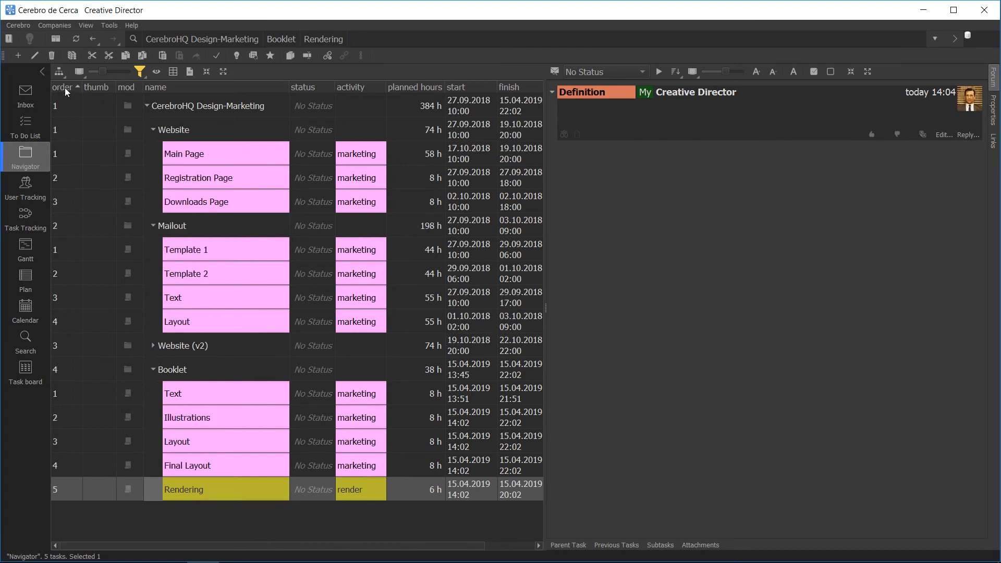
pyautogui.moveTo(191, 411); pyautogui.dragTo(178, 383)
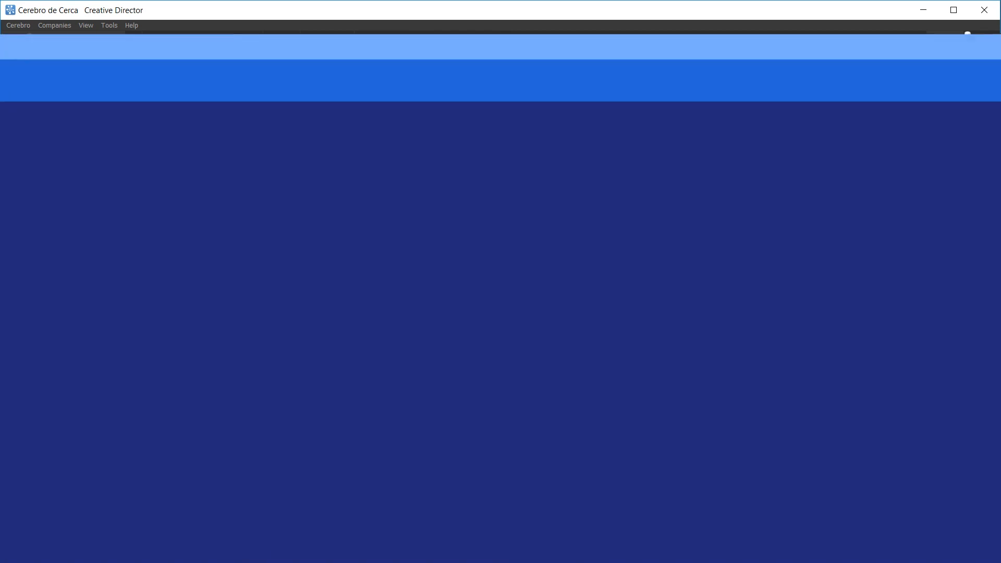